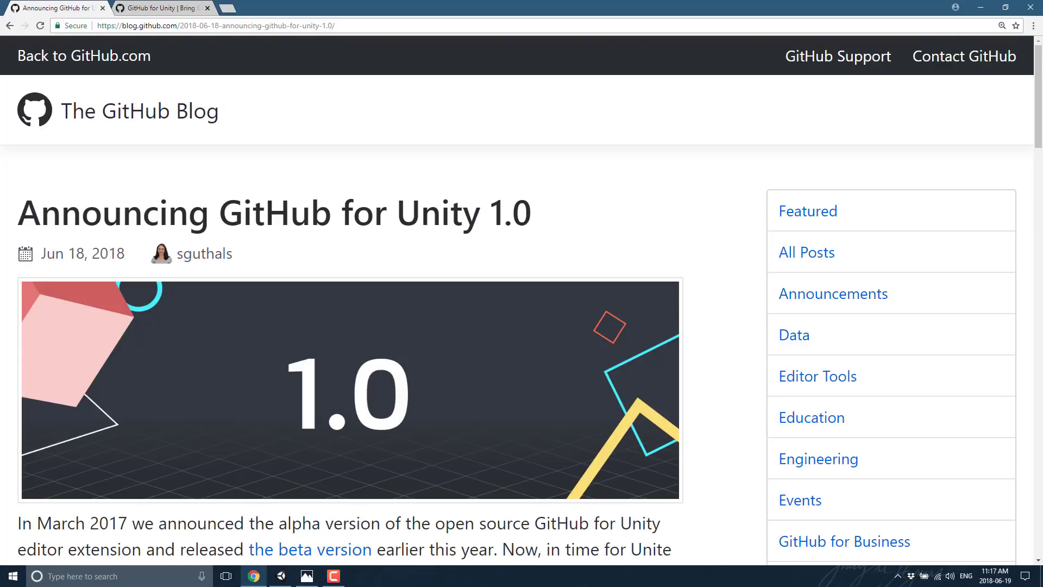
Step: Scroll through the 'What's new in 1.0' feature bullets, selecting a passage of text
scroll(473, 212, down, 3)
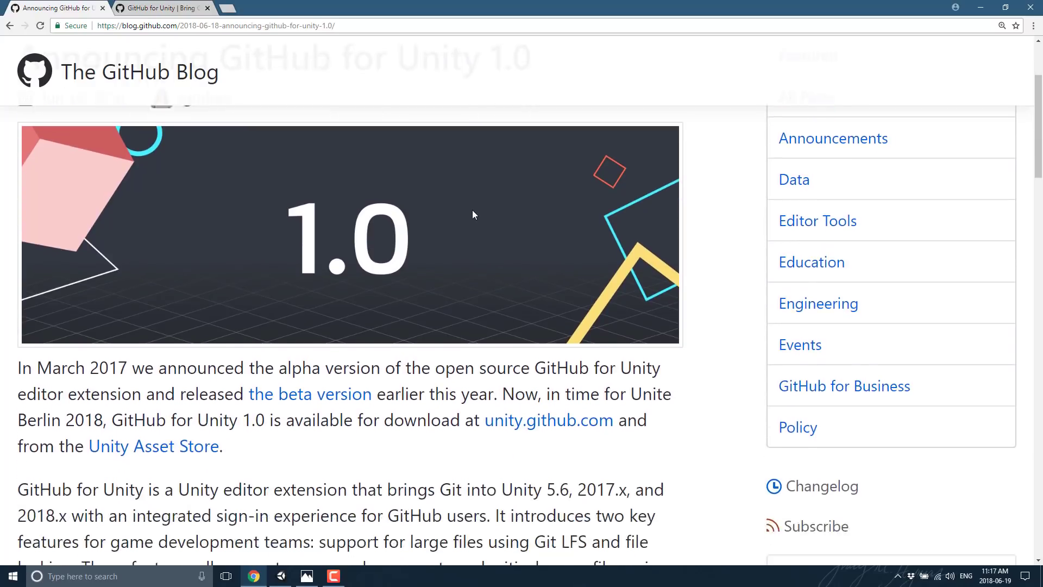
scroll(473, 215, down, 3)
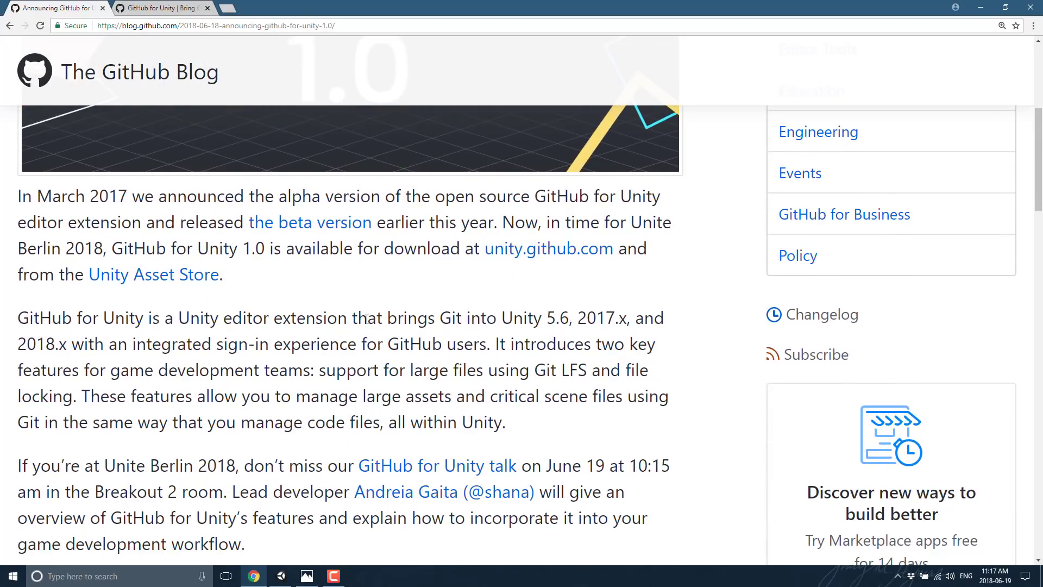
scroll(367, 319, down, 4)
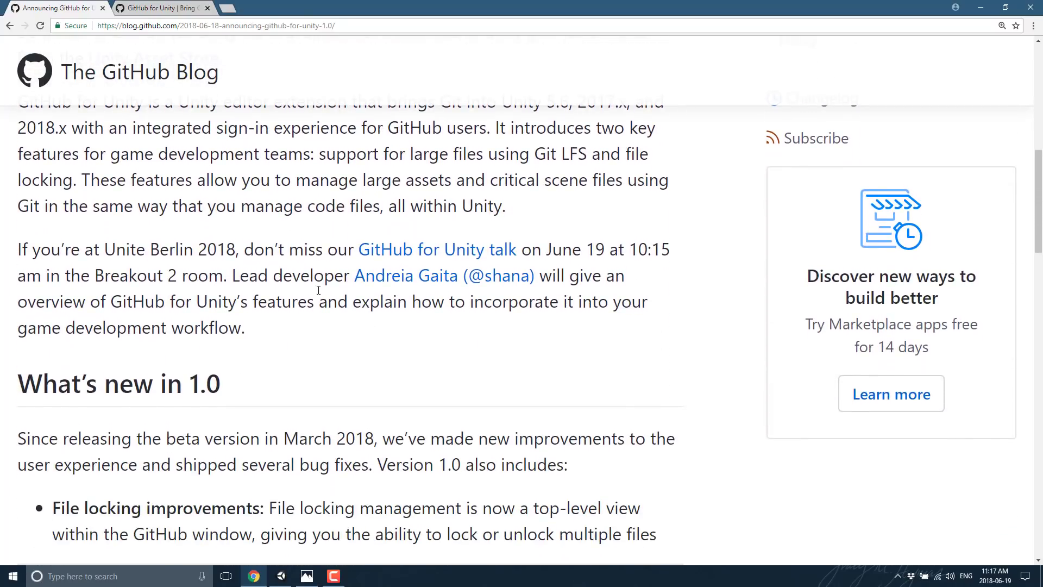
scroll(318, 290, down, 5)
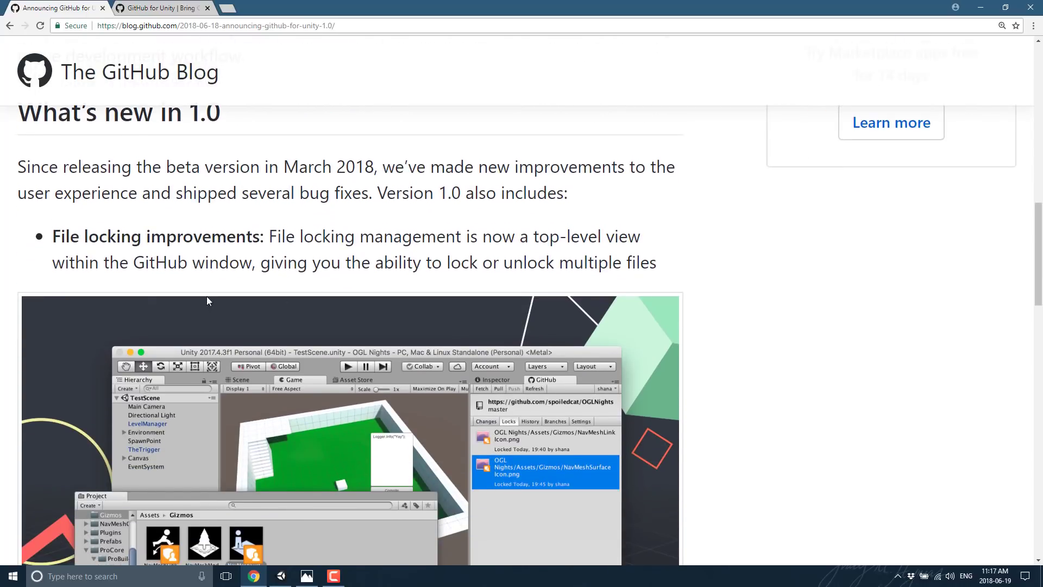
drag(87, 244, 296, 263)
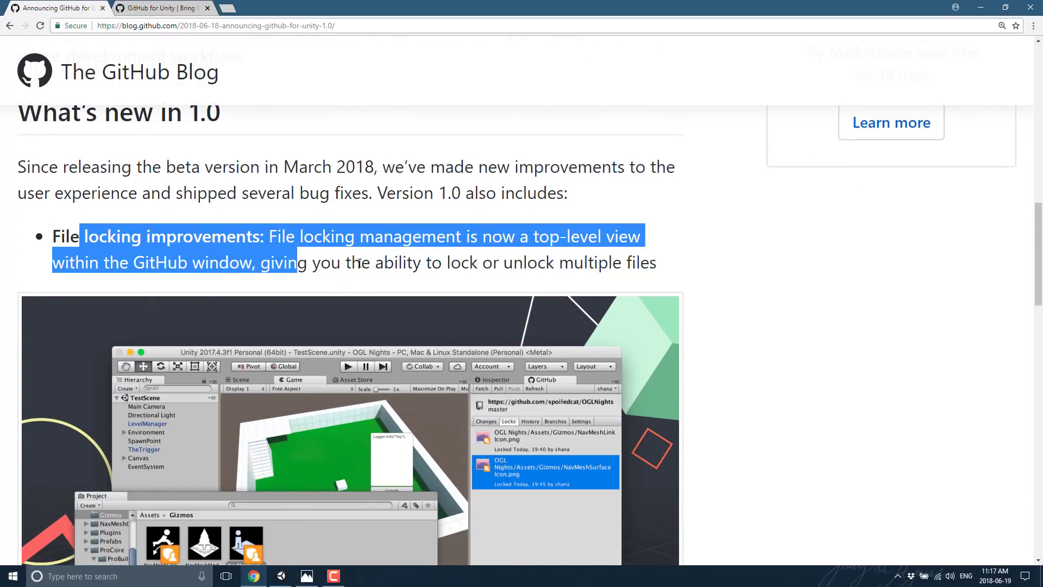
Step: Highlight '1.6M' in the Reduced package size bullet and continue down to the download link
scroll(524, 411, down, 1)
scroll(527, 358, down, 3)
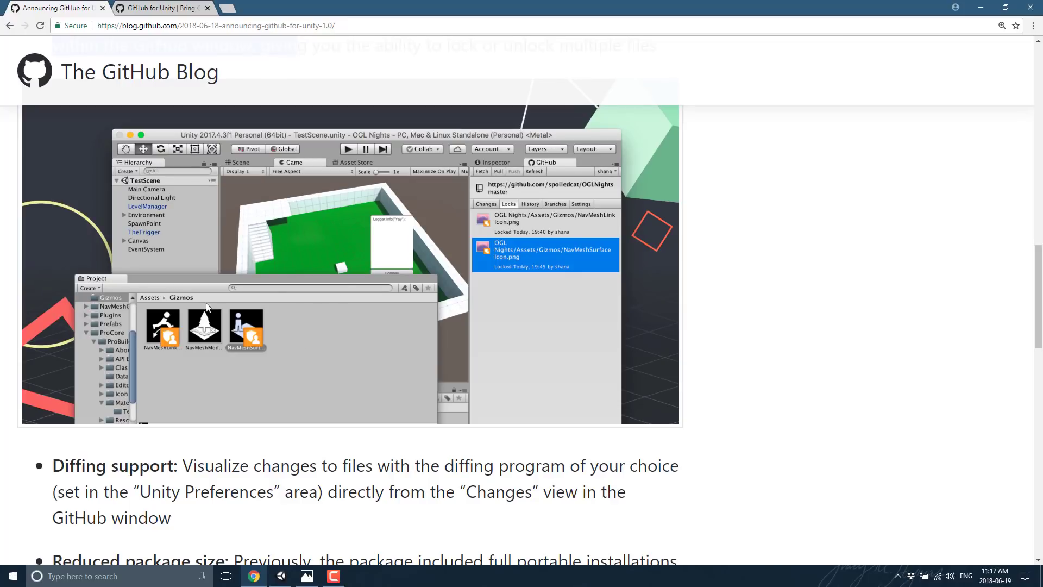
scroll(444, 208, down, 2)
scroll(413, 209, down, 1)
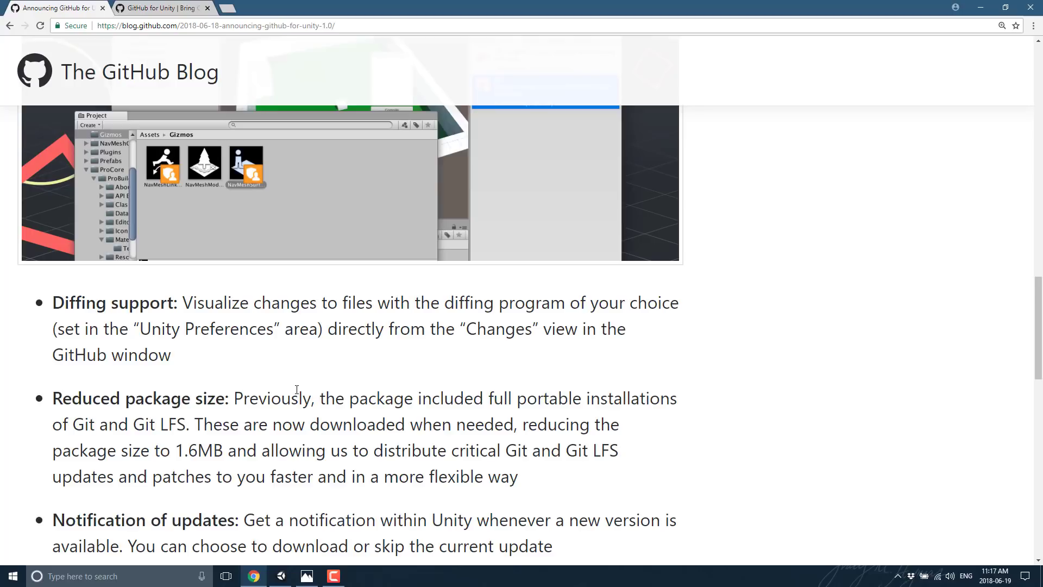
scroll(309, 402, down, 2)
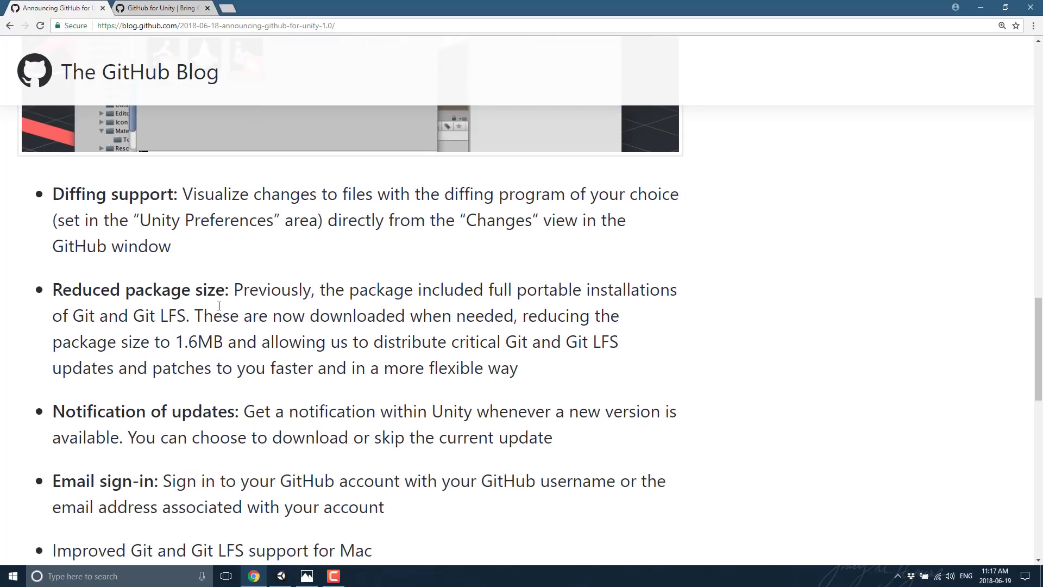
drag(176, 341, 213, 341)
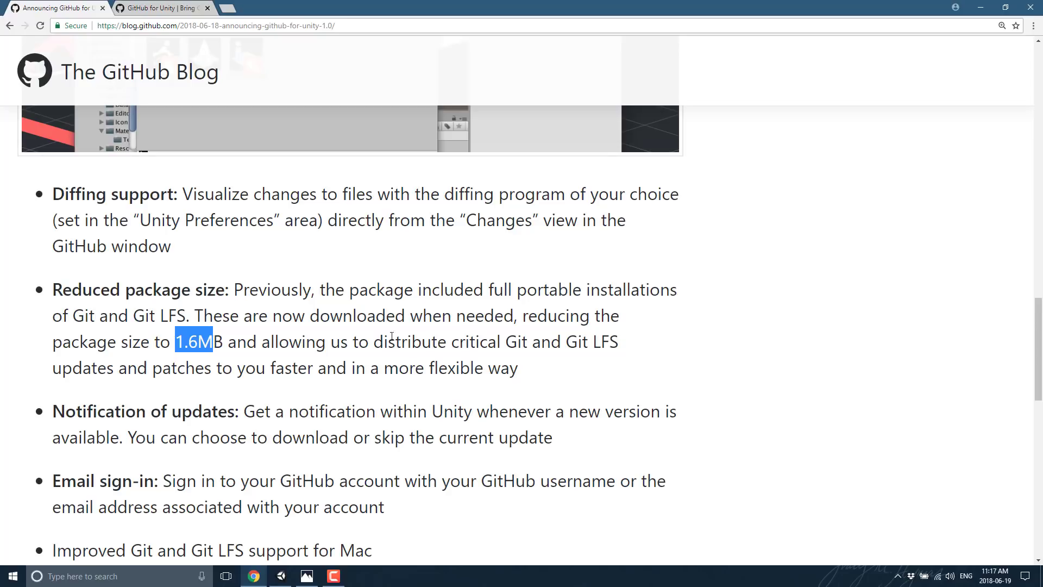
scroll(426, 334, down, 1)
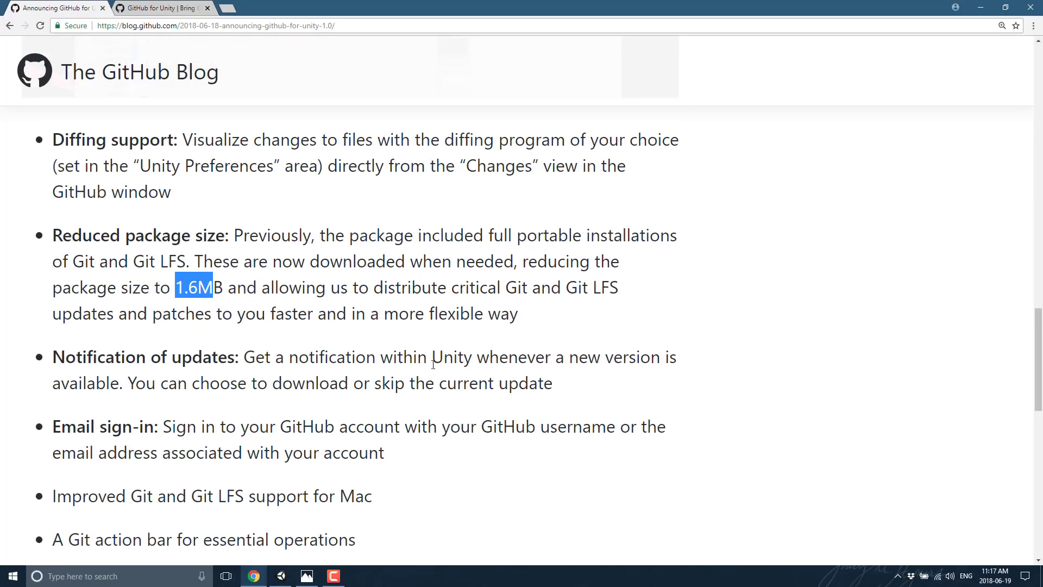
scroll(369, 364, down, 2)
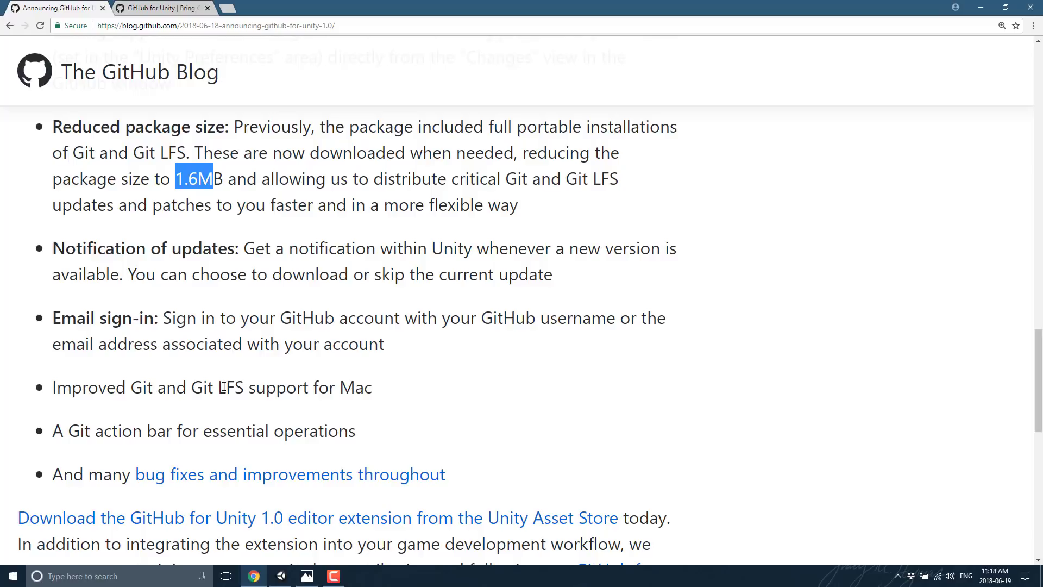
scroll(326, 384, down, 1)
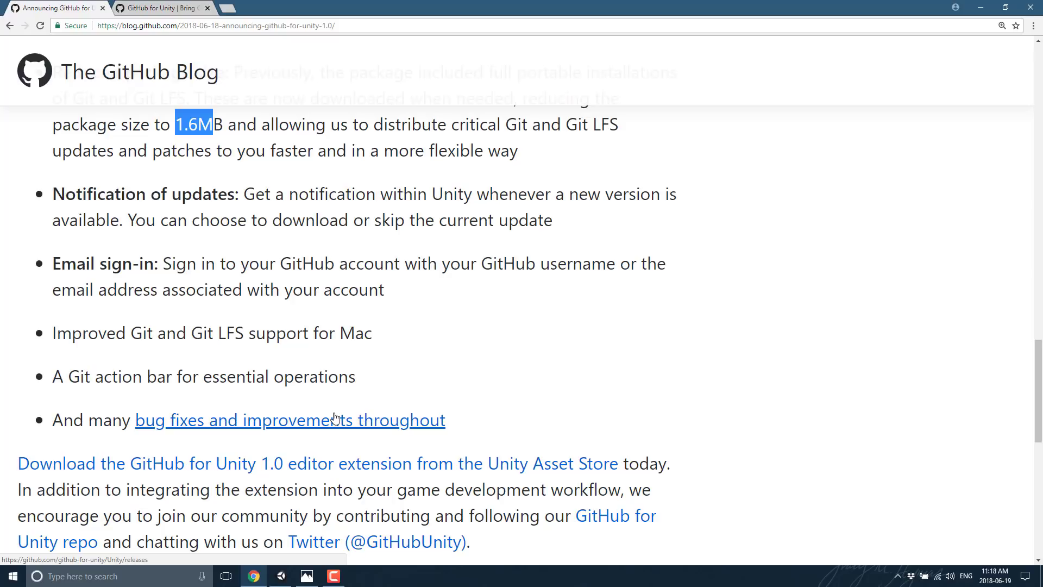
Step: Show the unity.github.com page offering the GitHub for Unity 1.0 download and Unity Asset Store option
click(157, 10)
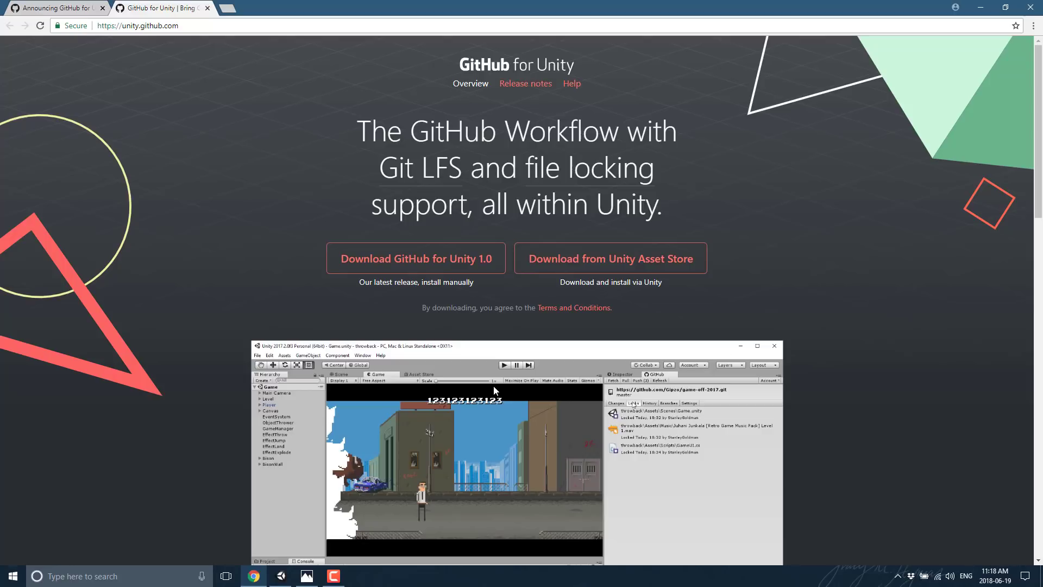
click(53, 9)
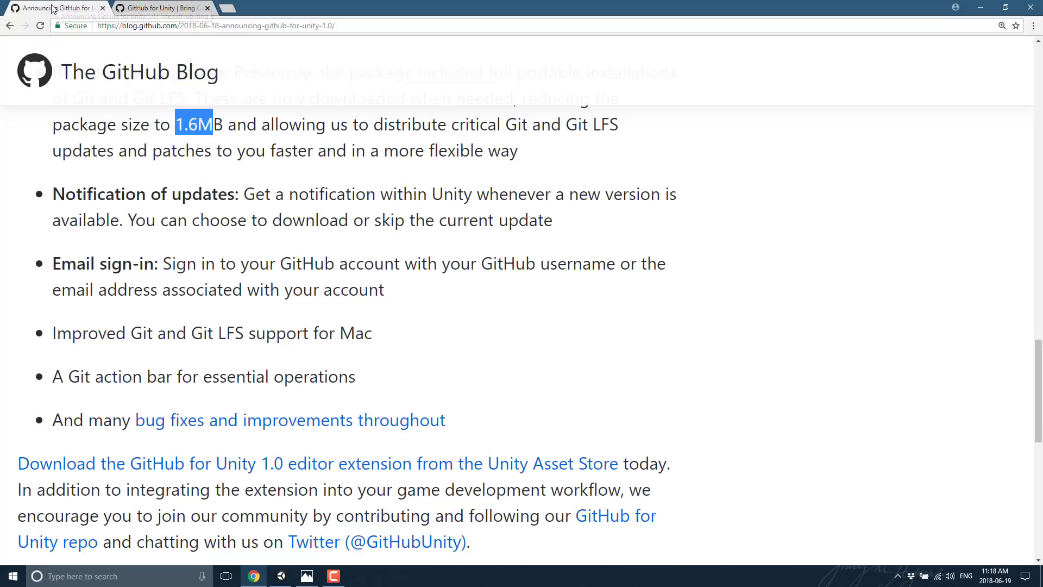
click(157, 8)
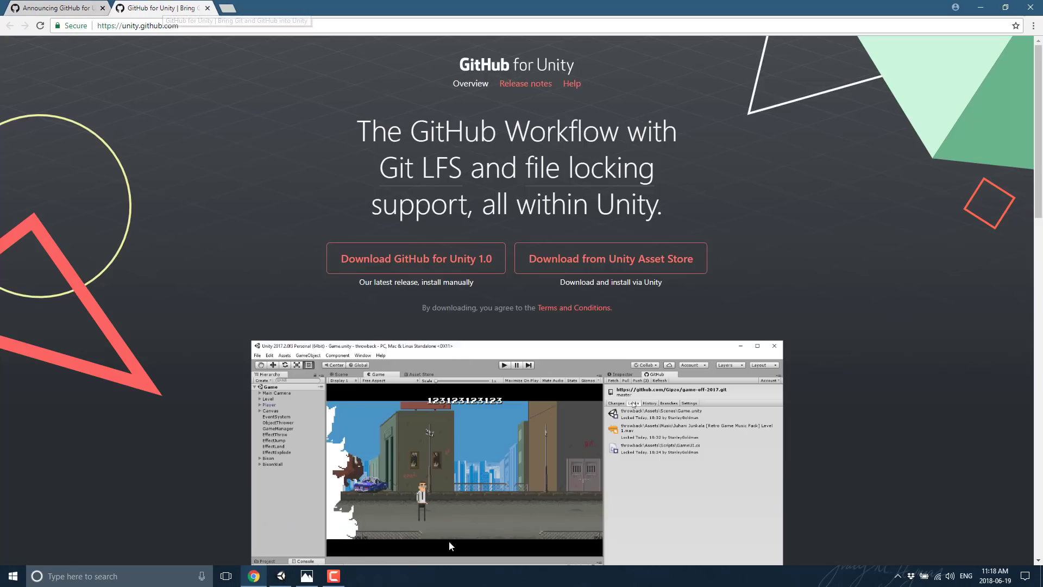
Step: In Unity, expand Assets > Plugins, select the GitHub folder, and switch the side panel to the GitHub tab
click(292, 579)
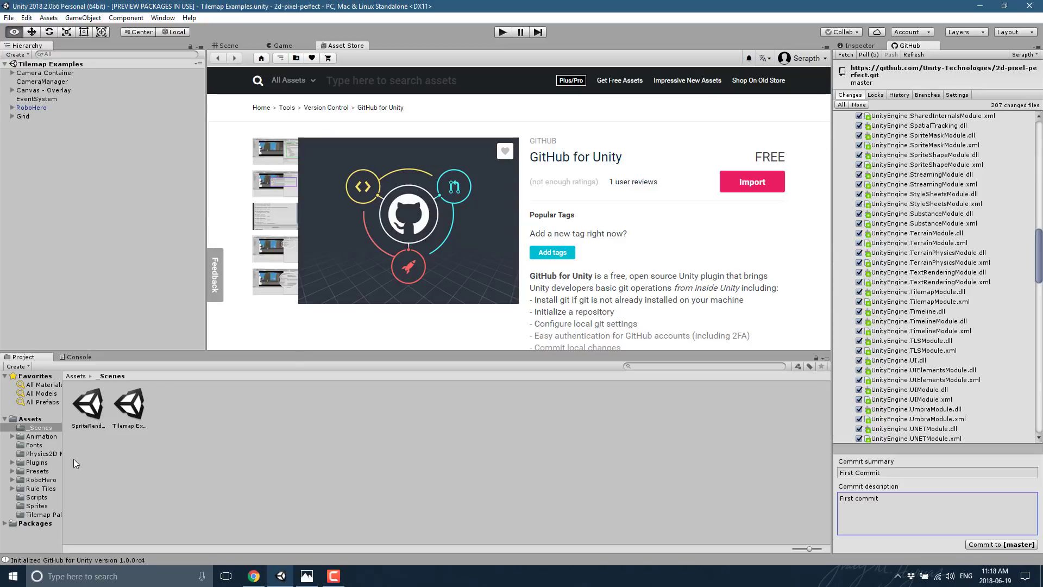
click(6, 524)
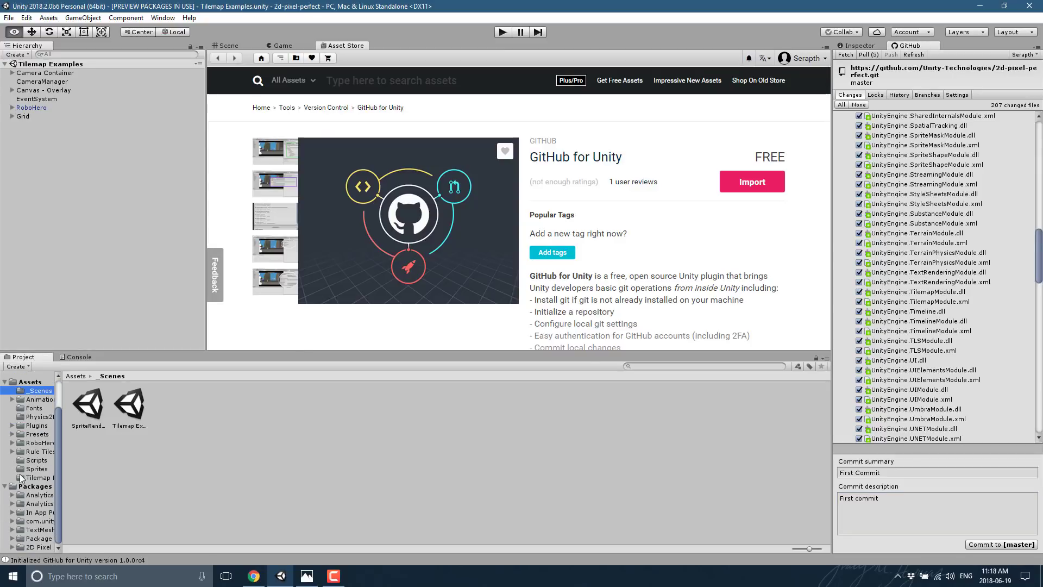
click(12, 425)
click(31, 436)
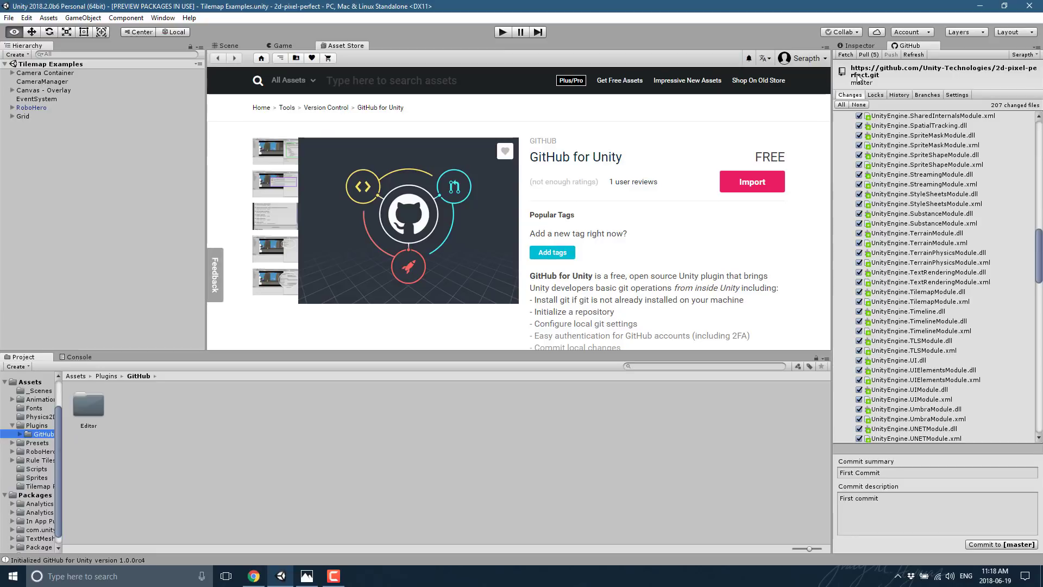
click(896, 49)
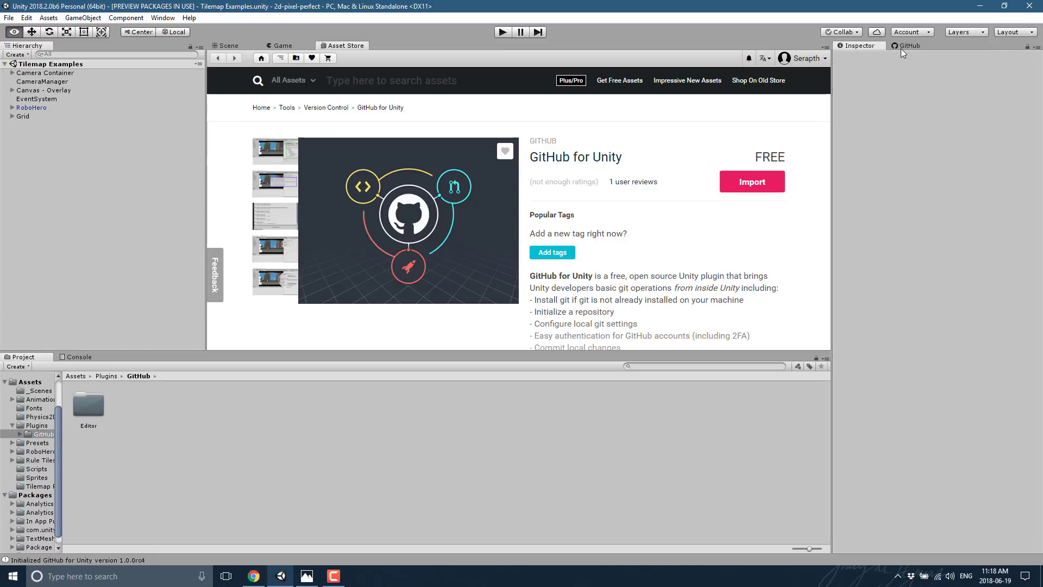
click(908, 46)
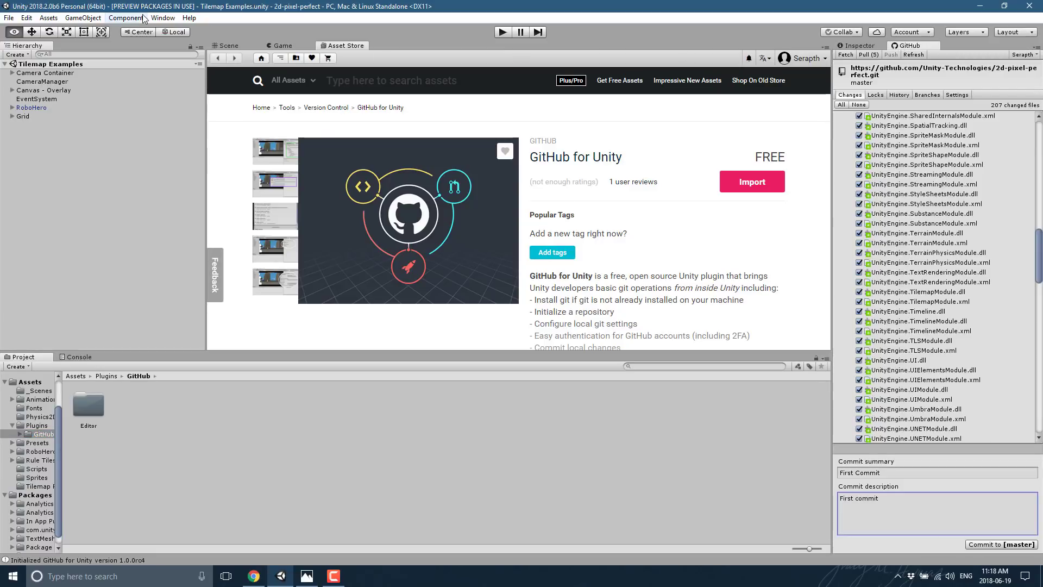
click(162, 18)
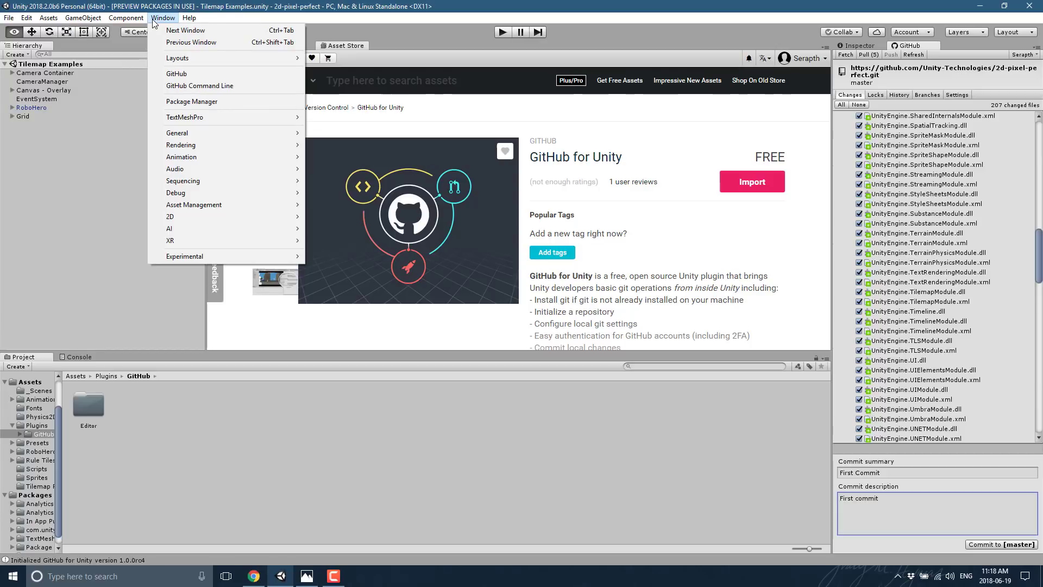
click(188, 87)
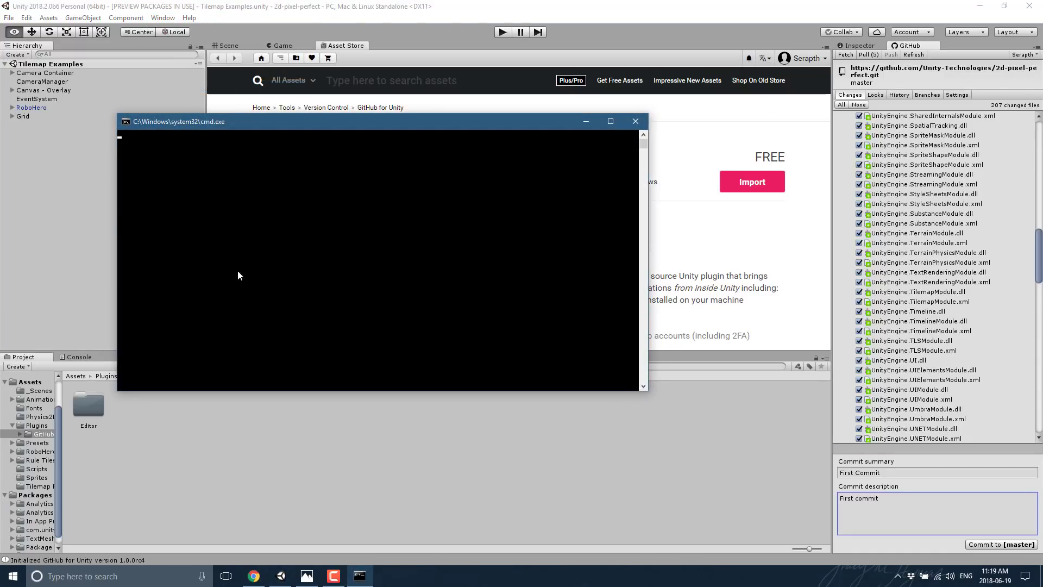
drag(385, 123, 518, 203)
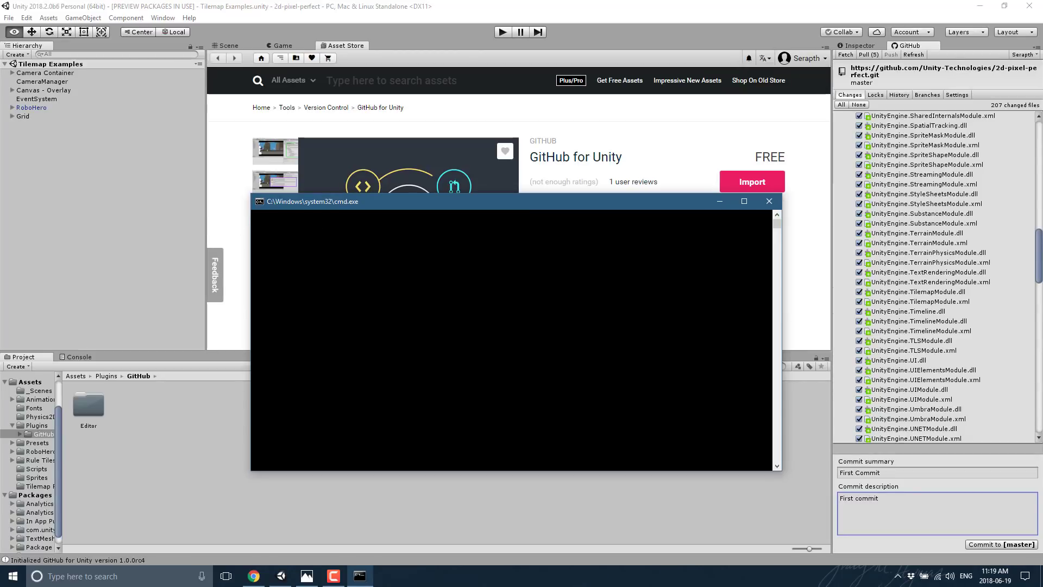
click(769, 201)
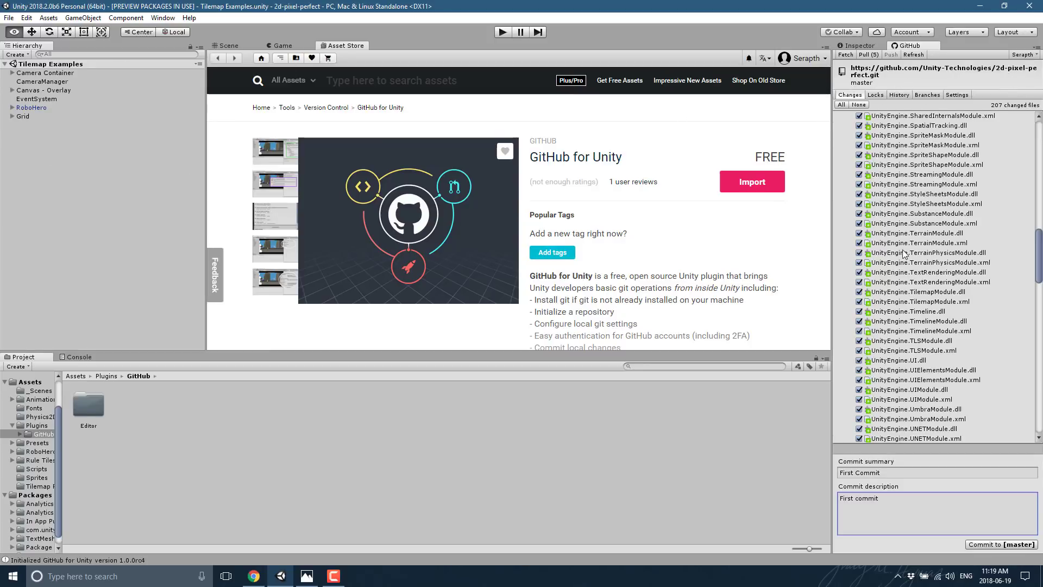
Step: Cancel pulling the 5 incoming changes and view the repository's Locks tab
scroll(929, 277, up, 5)
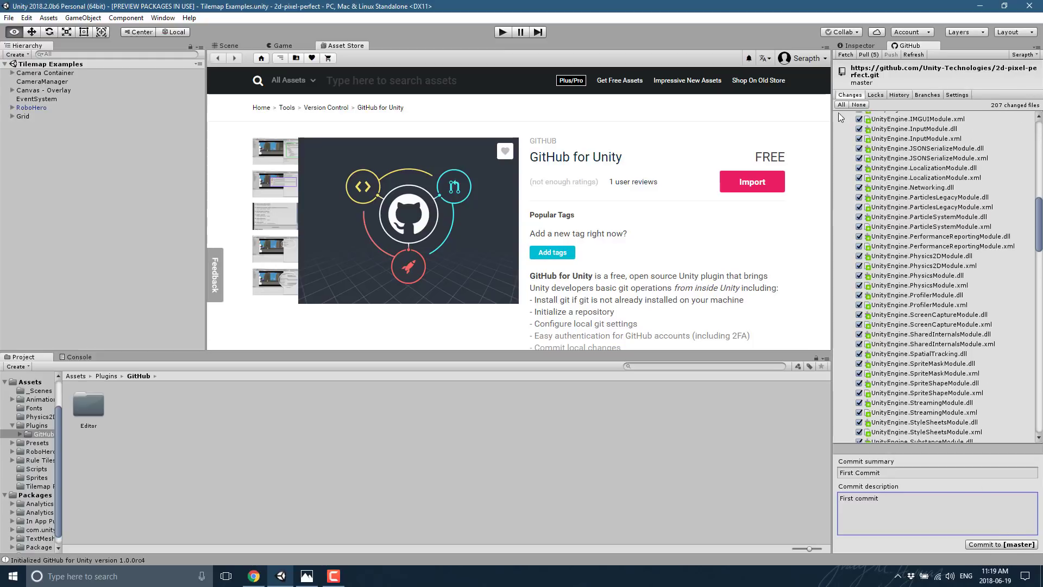
click(870, 56)
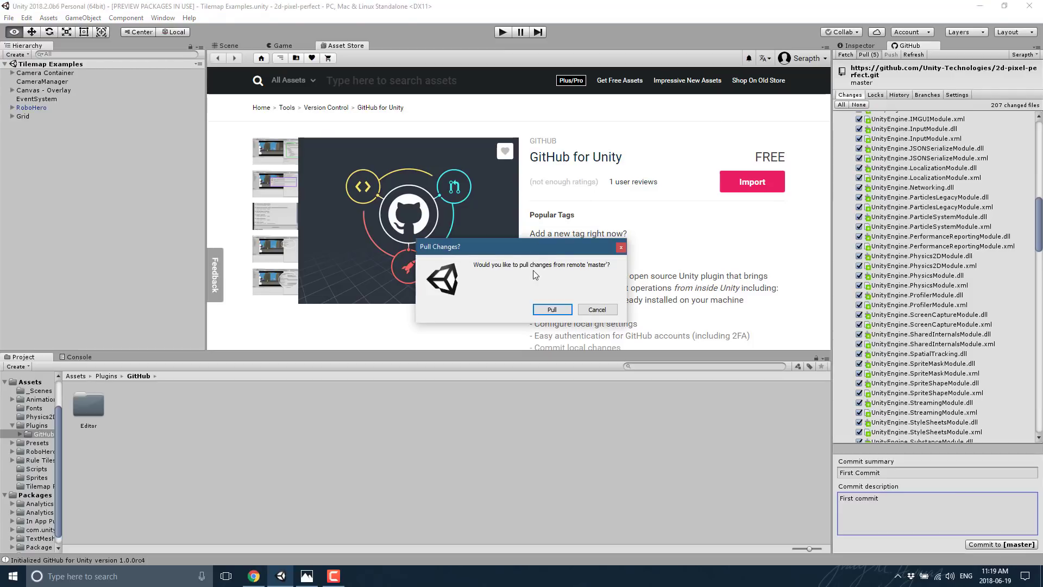
click(614, 310)
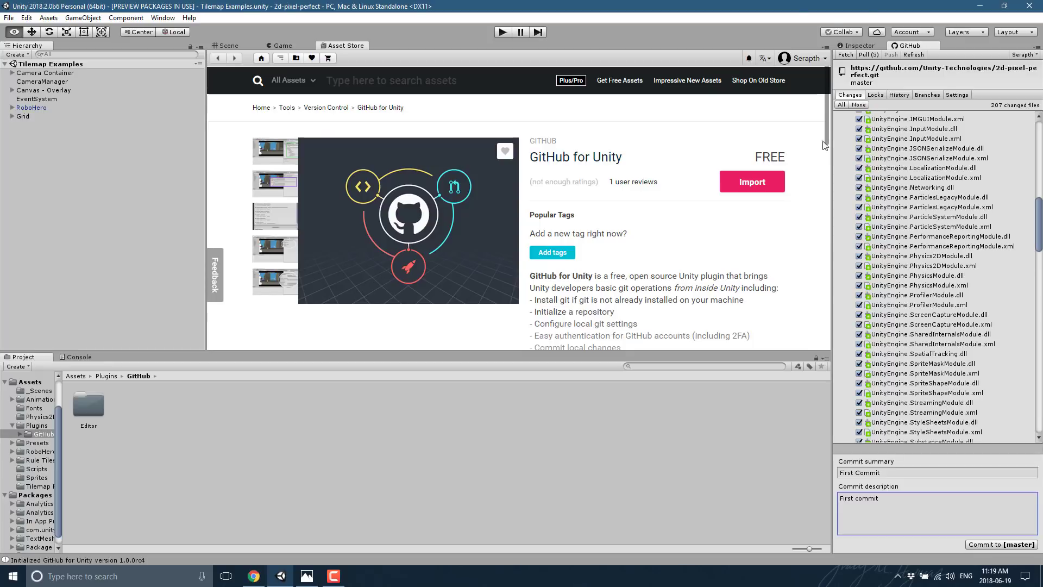
click(884, 95)
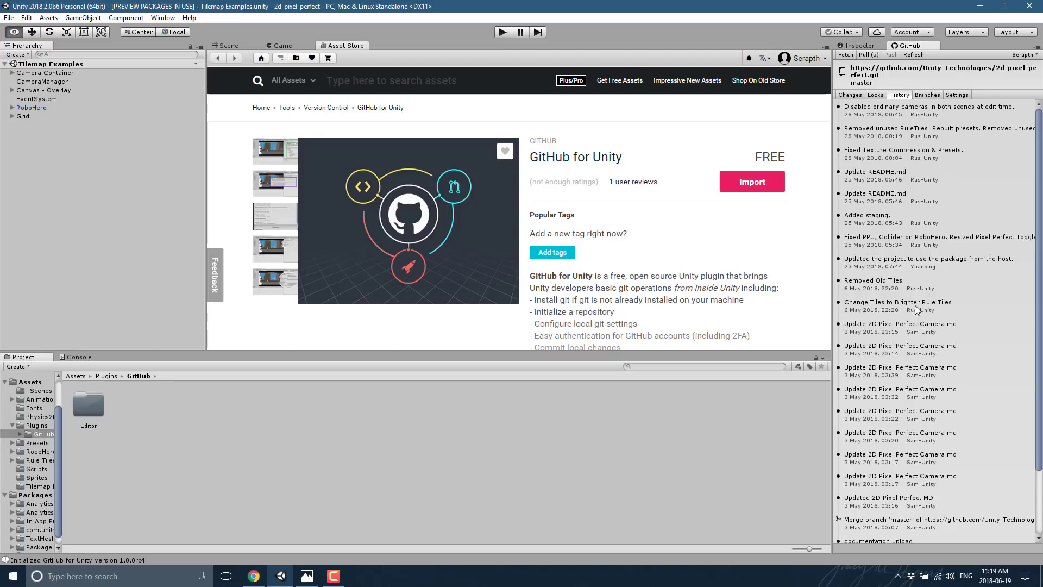
Step: View the local and remote branches, then the Settings tab with origin remote and Git paths
click(929, 95)
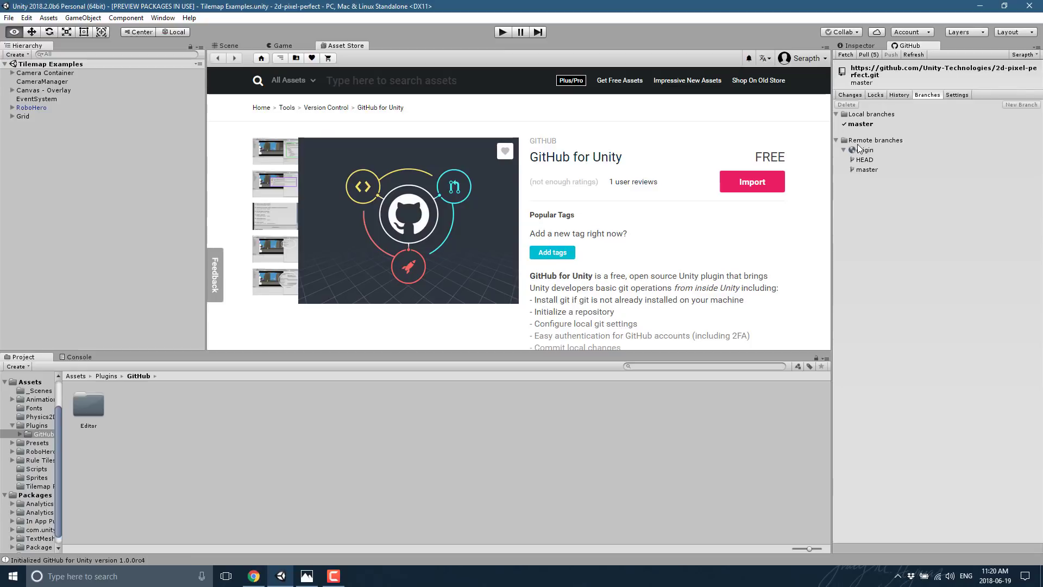
click(957, 95)
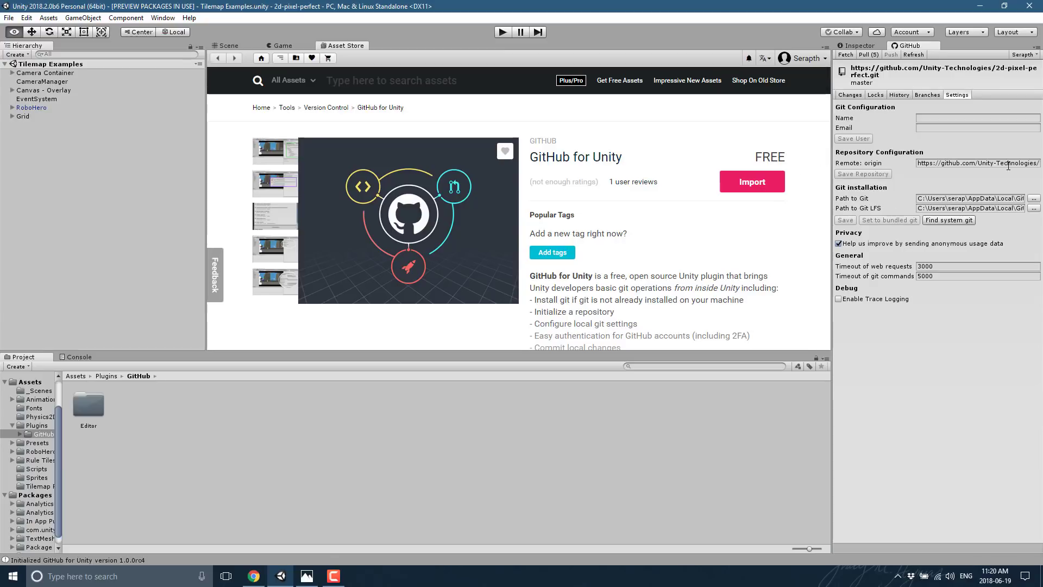
Step: Select the remote origin URL, then sign out of the GitHub account from the account menu
click(950, 167)
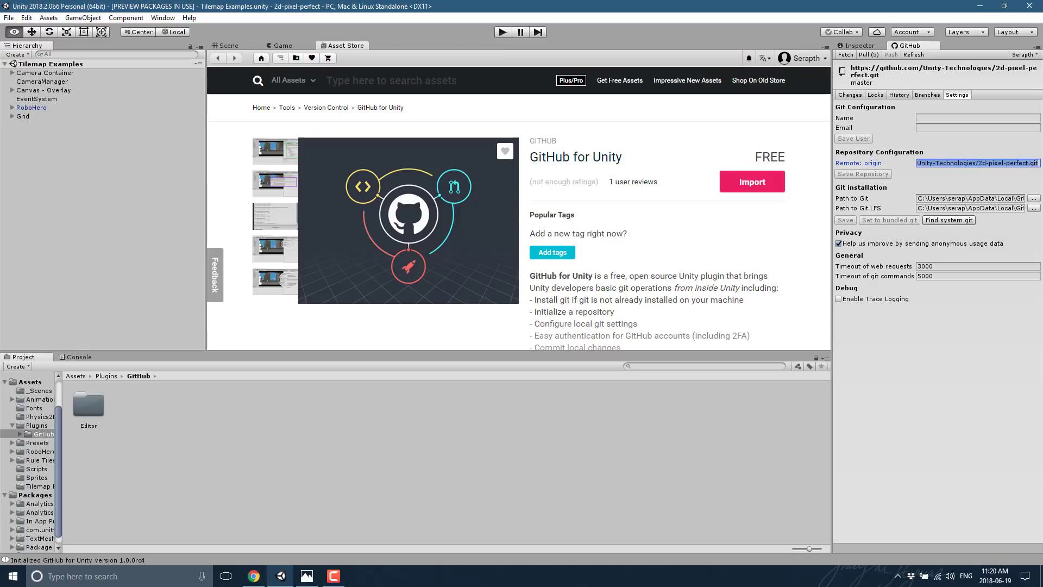
drag(1024, 172, 1042, 170)
click(1025, 54)
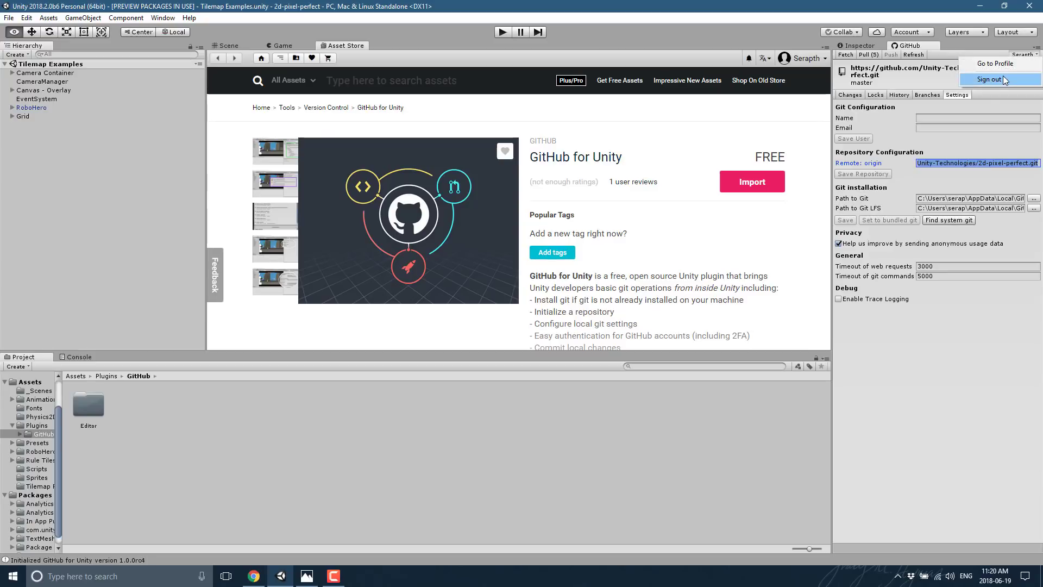
click(1003, 78)
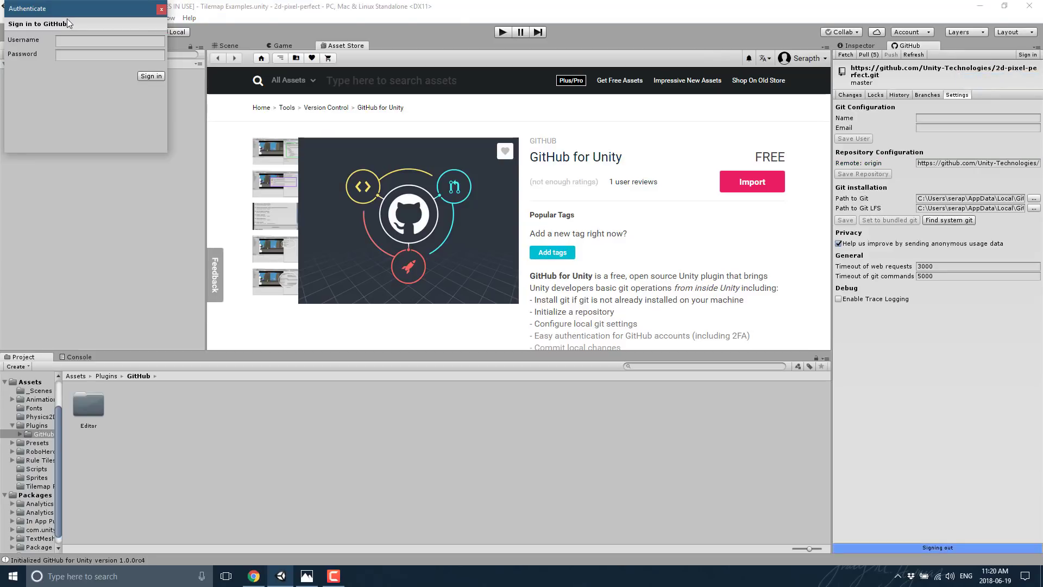